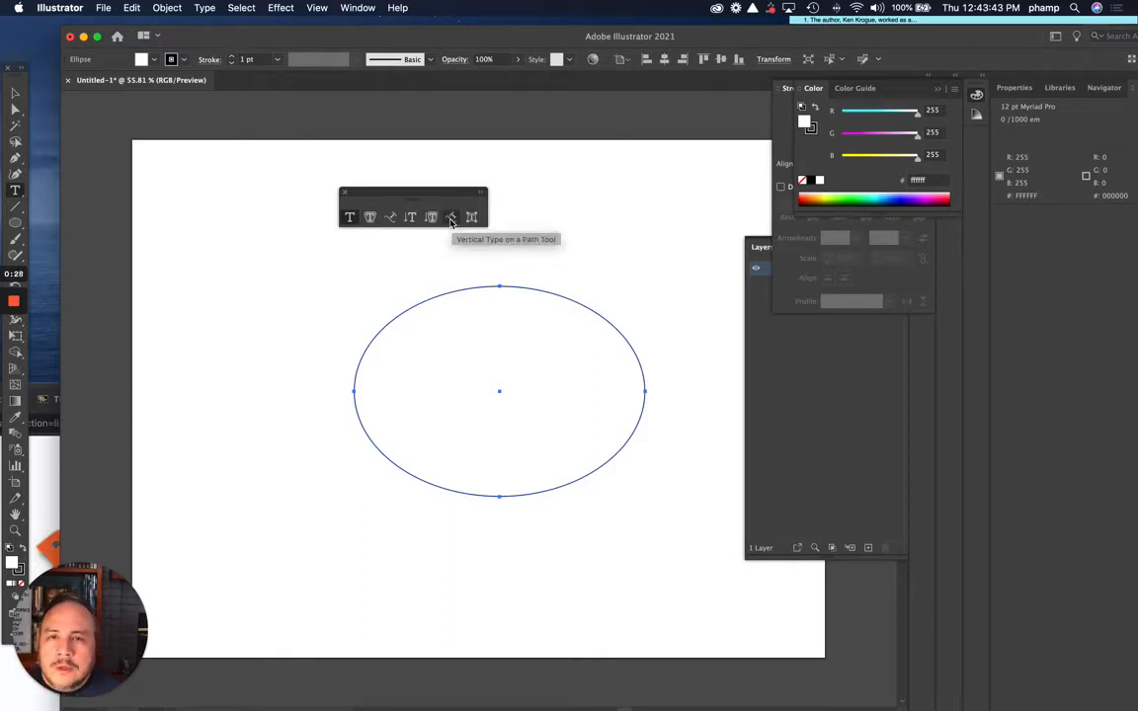
- Turn the ellipse into a type path and replace its placeholder text with "TYPE ON A CURVE TYPE ON A CURVE"
click(390, 217)
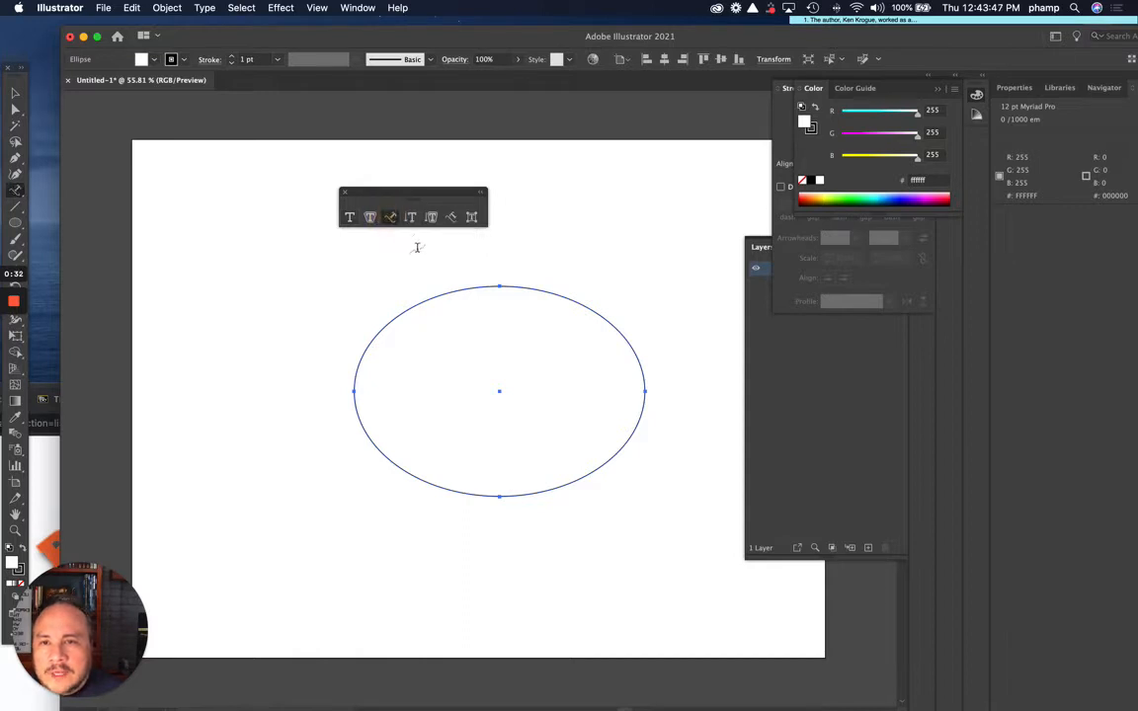
click(452, 288)
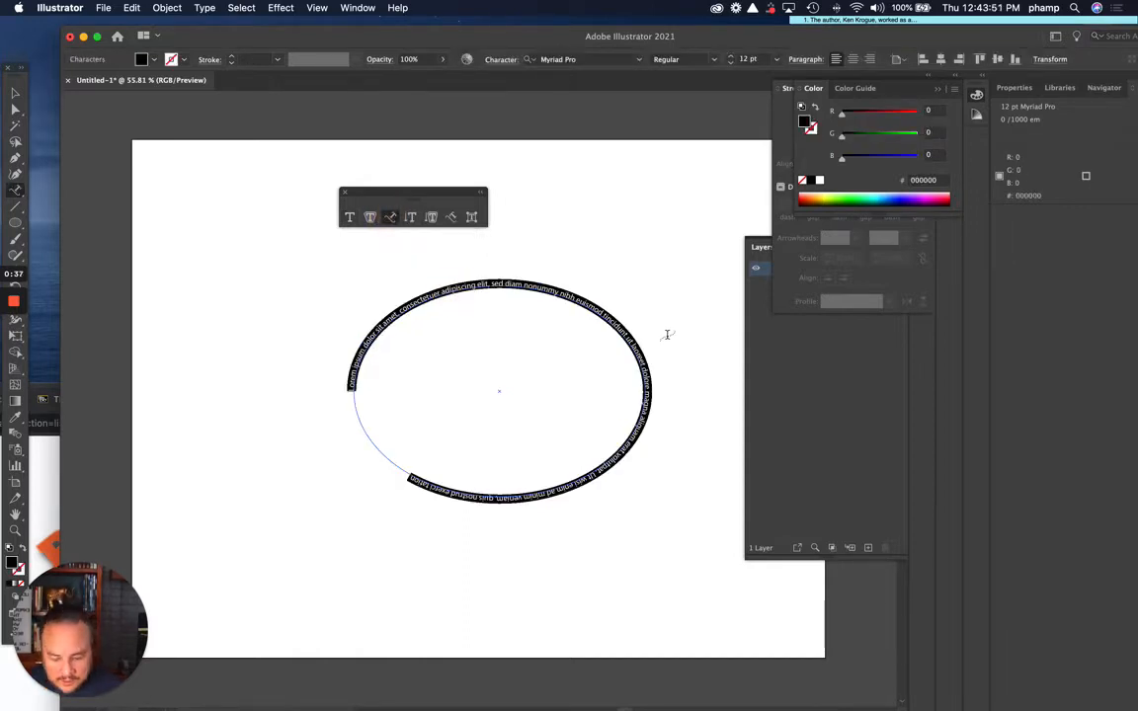
key(BackSpace)
text(TYPE ON A CURVE)
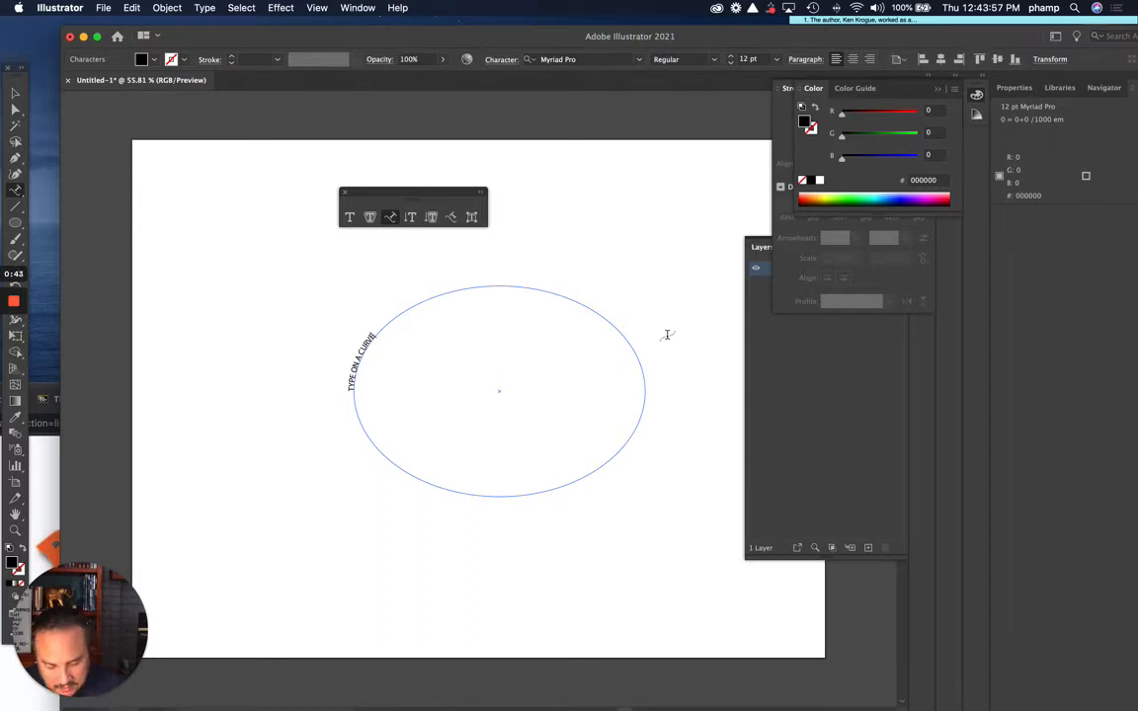
text(!)
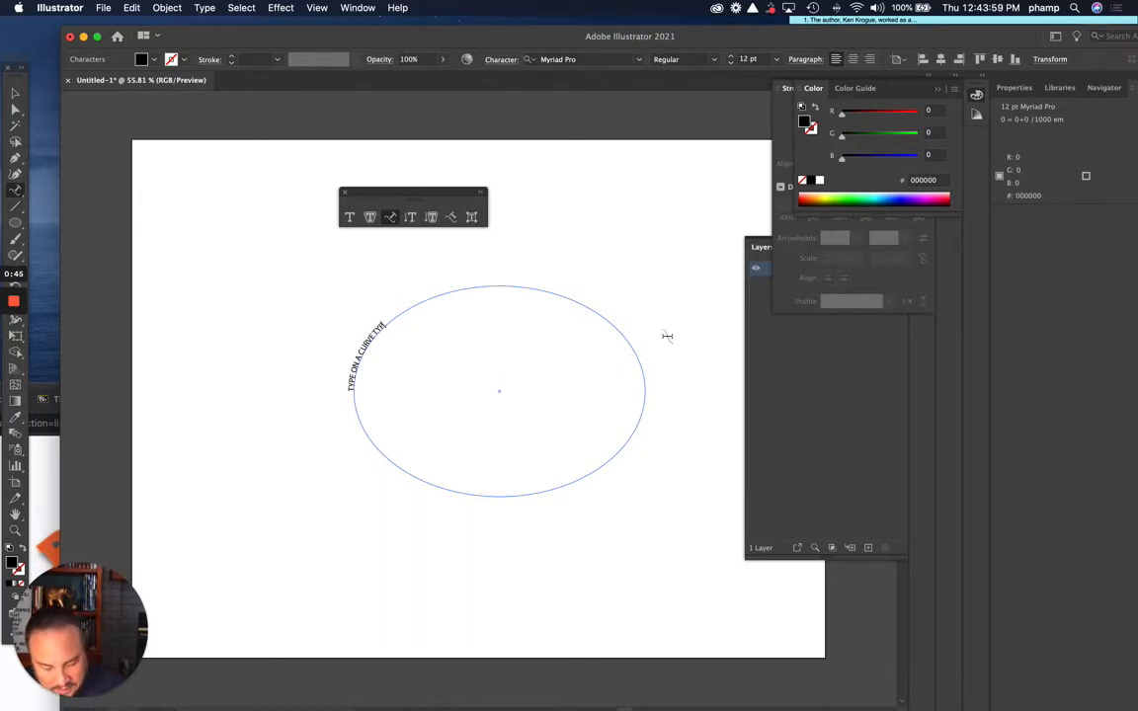
text( ON A C)
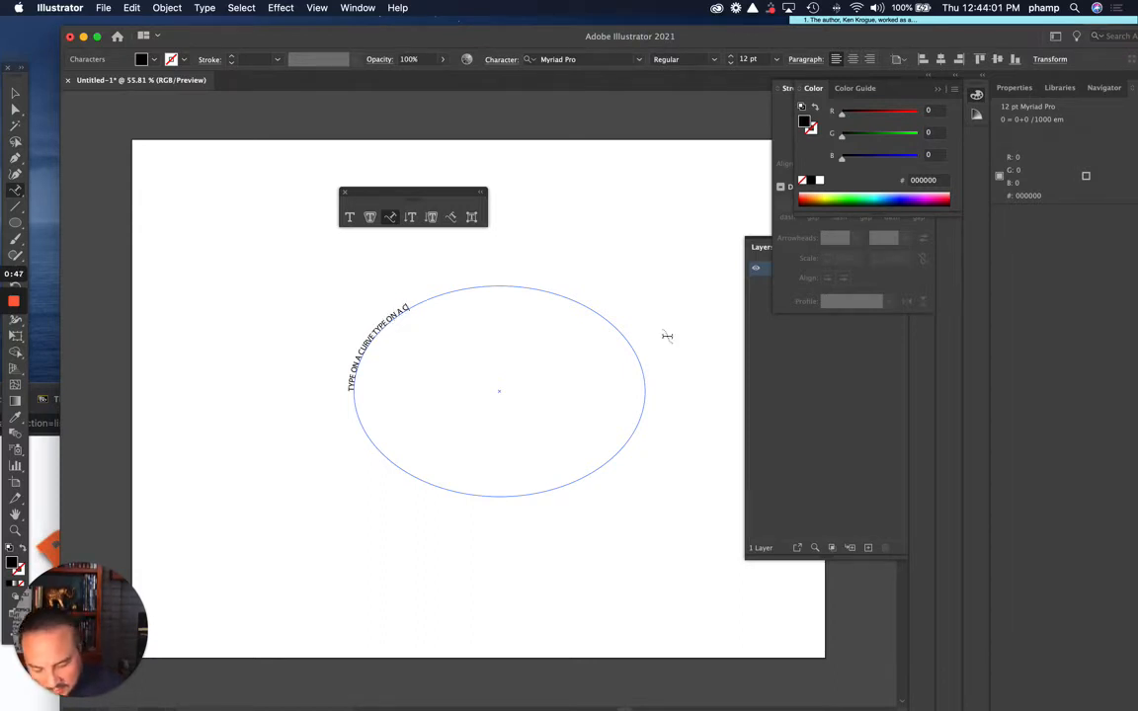
text(URVE)
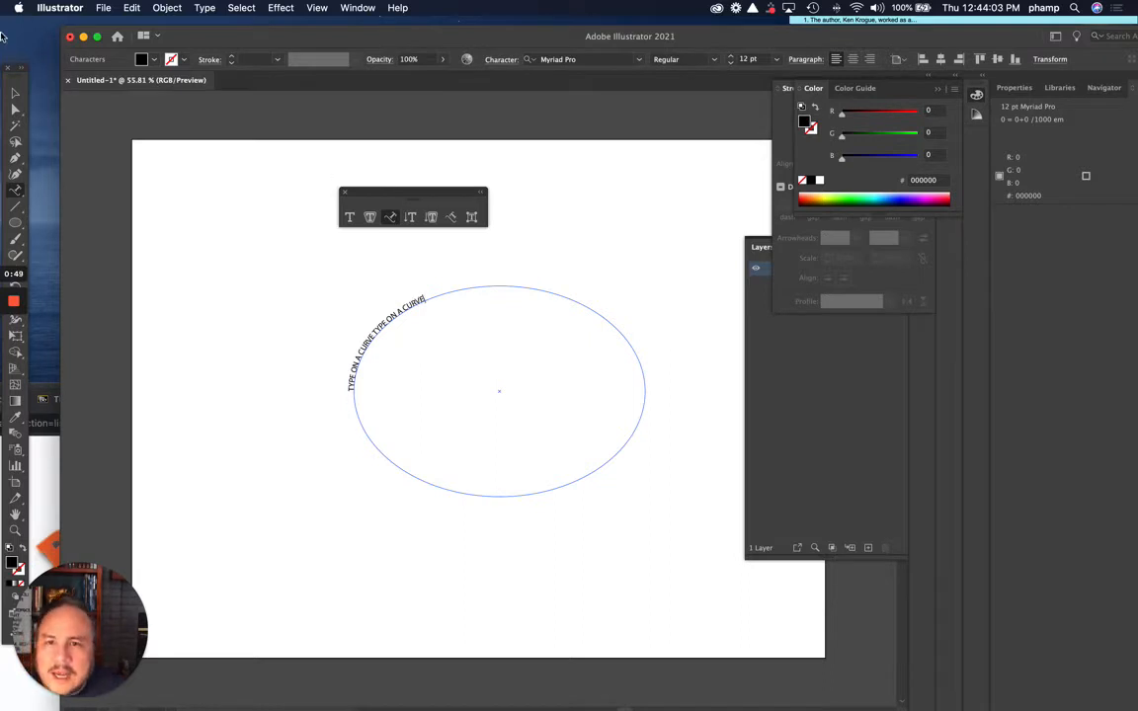
click(12, 94)
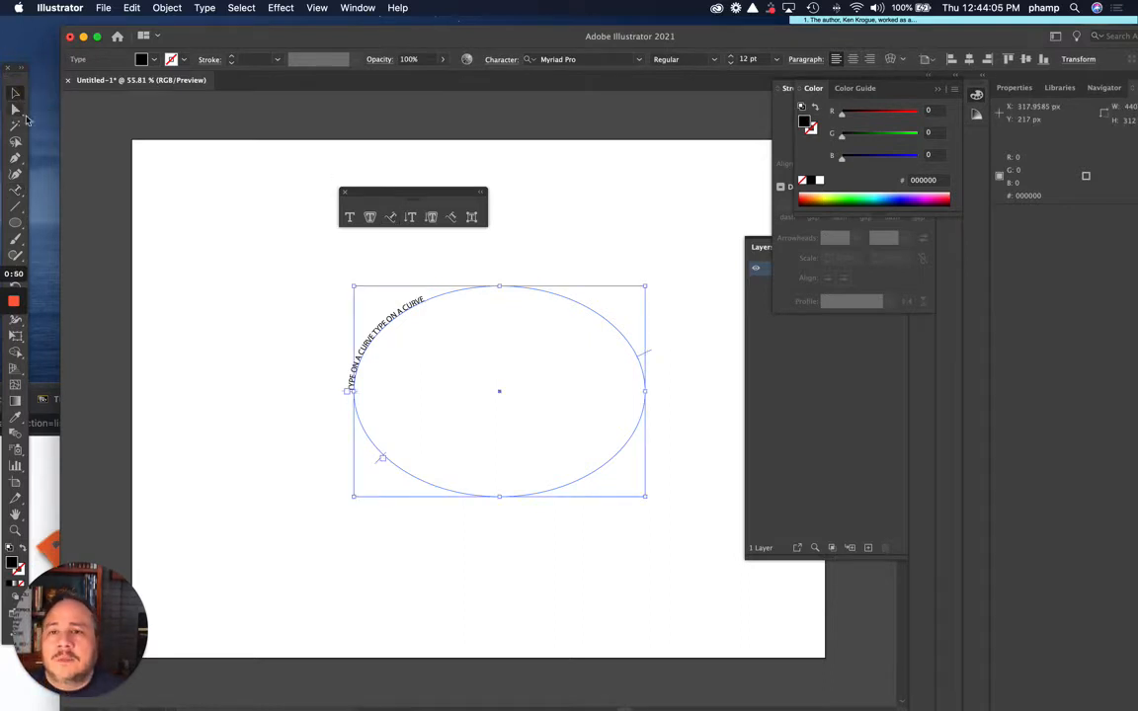
- Select all the text on the ellipse and enlarge it to 72 pt
click(16, 191)
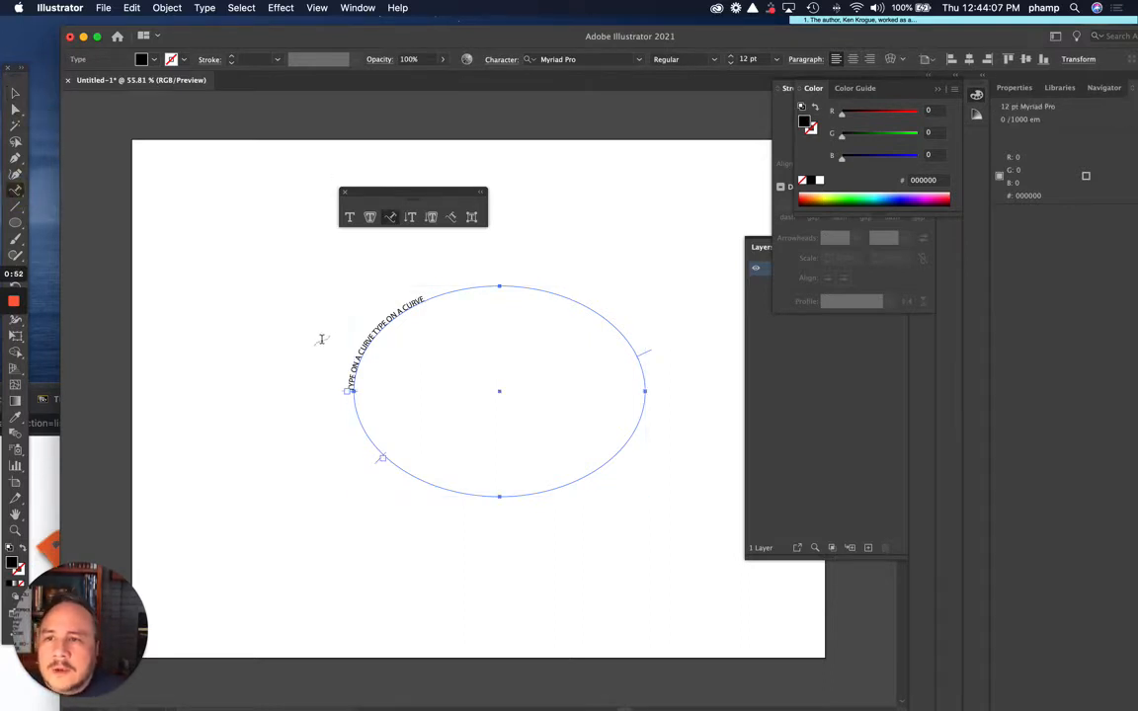
double_click(385, 324)
triple_click(386, 324)
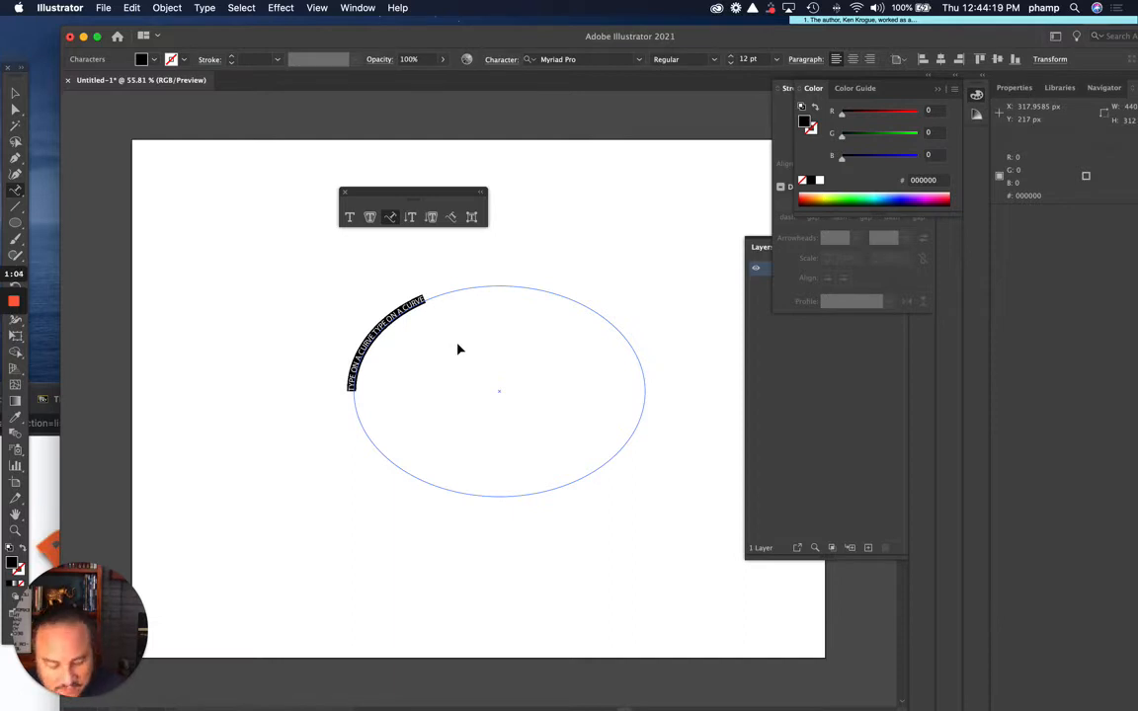
key(super+shift+period)
key(super+shift+period)
key(super+shift+period)
key(super+shift+period)
key(super+shift+period)
key(super+shift+period)
key(super+shift+period)
key(super+shift+period)
key(super+shift+period)
key(super+shift+period)
key(super+shift+period)
key(super+shift+period)
key(super+shift+period)
key(super+shift+period)
key(super+shift+period)
key(super+shift+period)
key(super+shift+period)
key(super+shift+period)
key(super+shift+period)
key(super+shift+period)
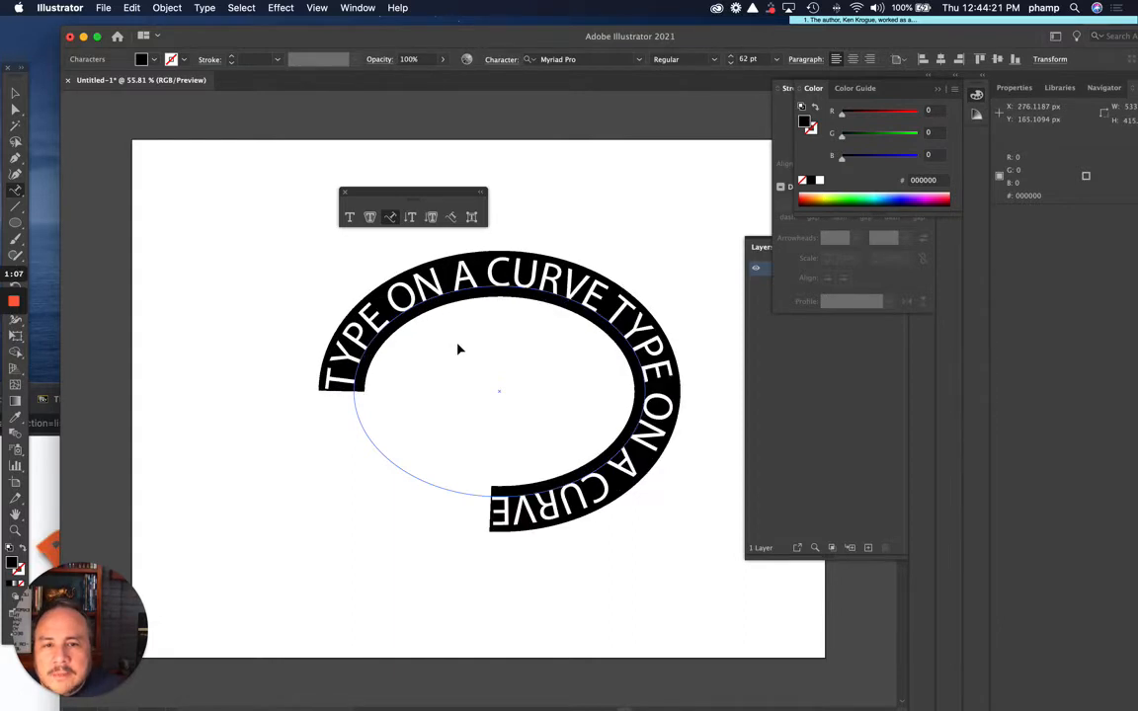
key(super+shift+period)
key(super+shift+period)
key(super+shift+period)
key(super+shift+period)
key(super+shift+period)
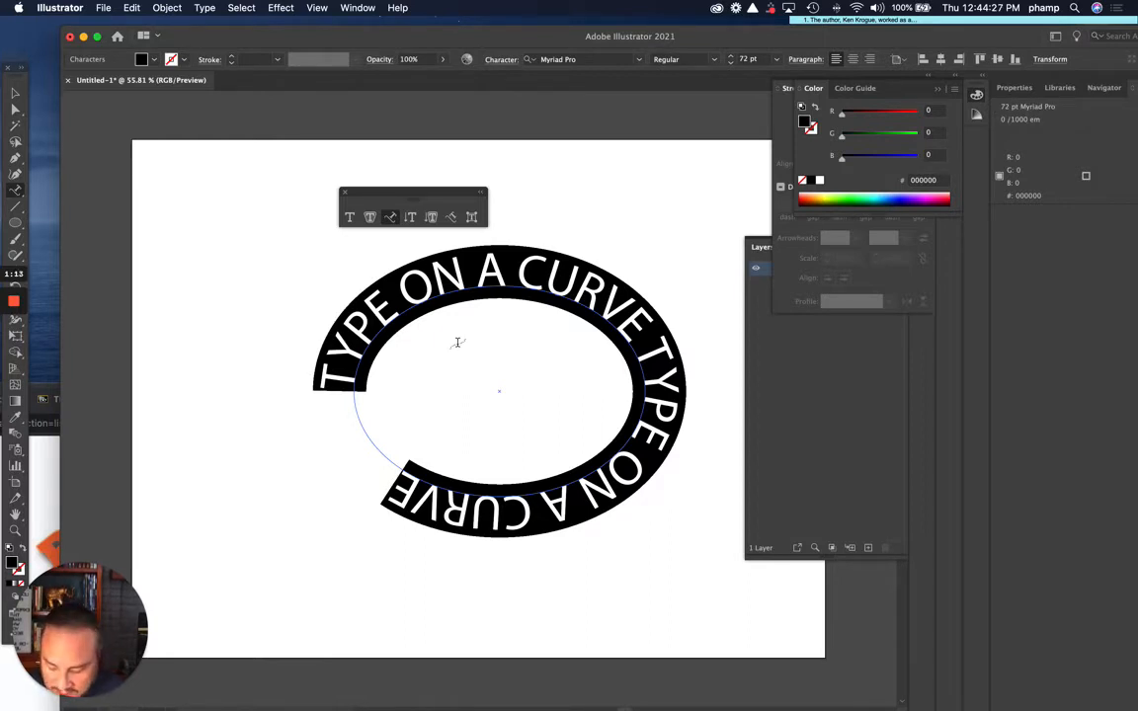
- Reduce the selected path text to 64 pt
key(Escape)
key(super+shift+comma)
key(super+shift+comma)
key(super+shift+comma)
key(super+shift+comma)
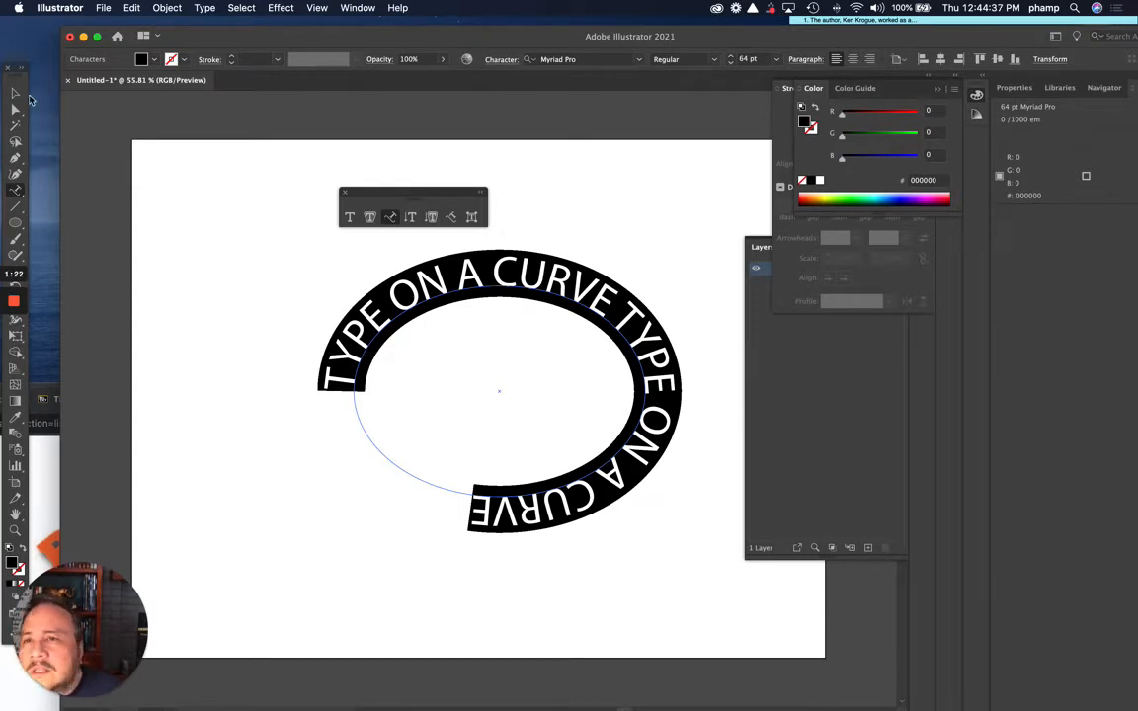
- Slide the text counterclockwise along the ellipse so it arches evenly over the top with the gap at the bottom
click(16, 93)
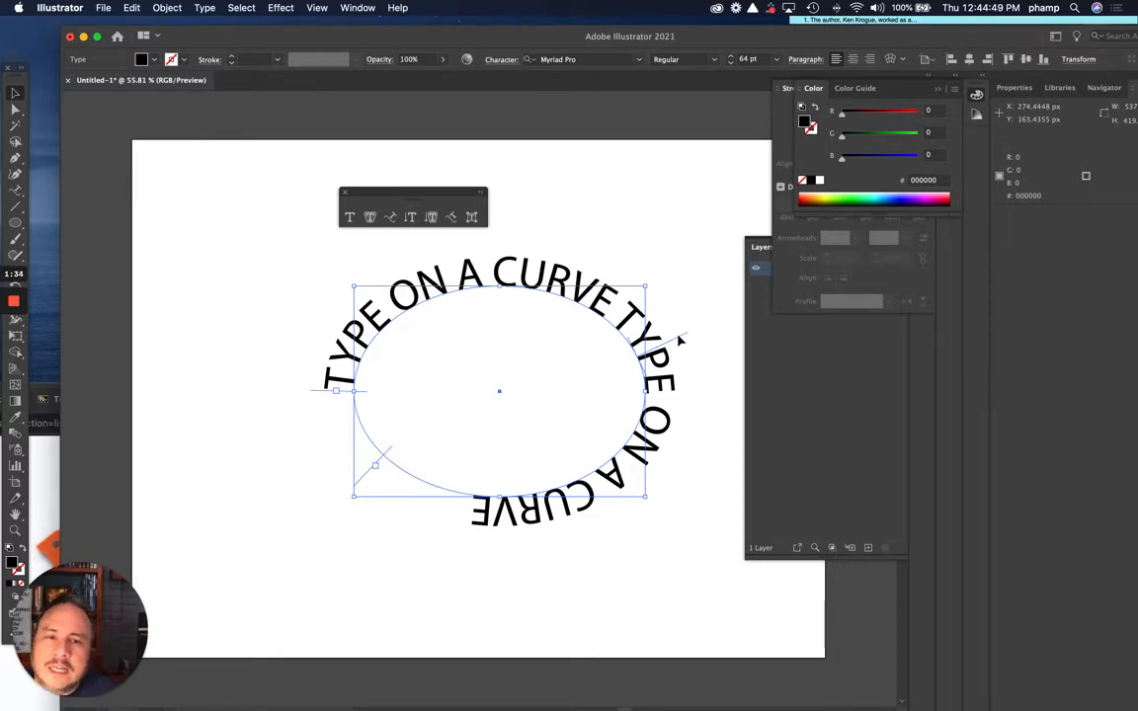
drag(680, 339, 563, 262)
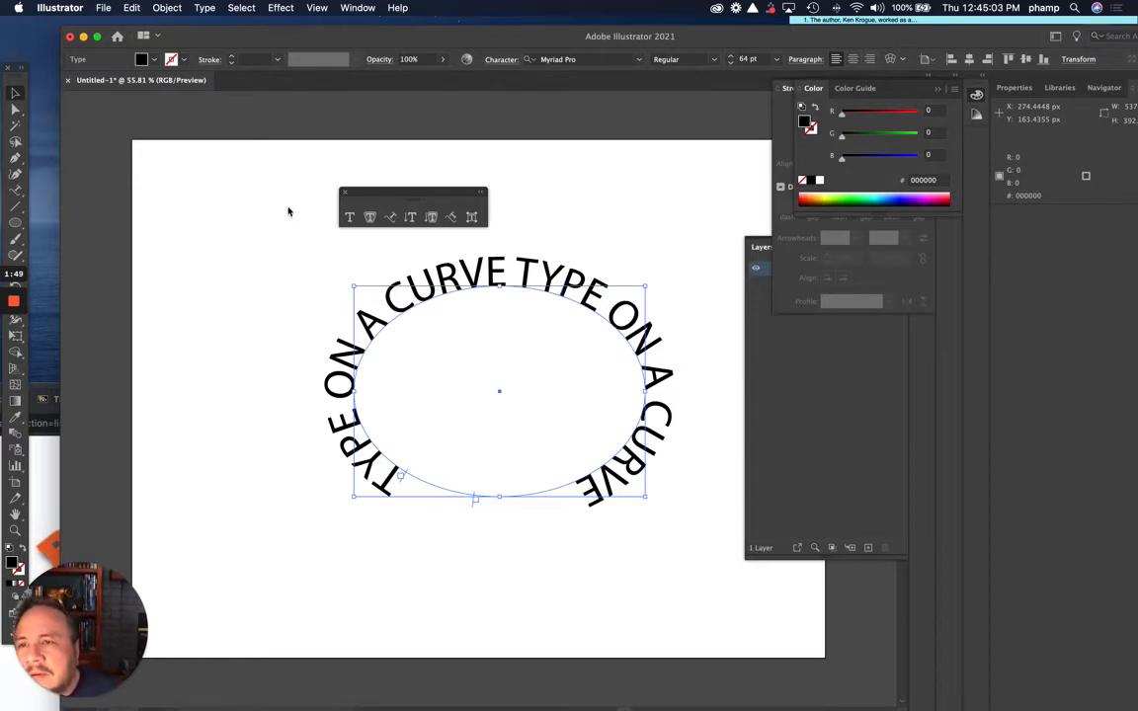
- Set the tracking of the last word "CURVE" to -20
click(16, 188)
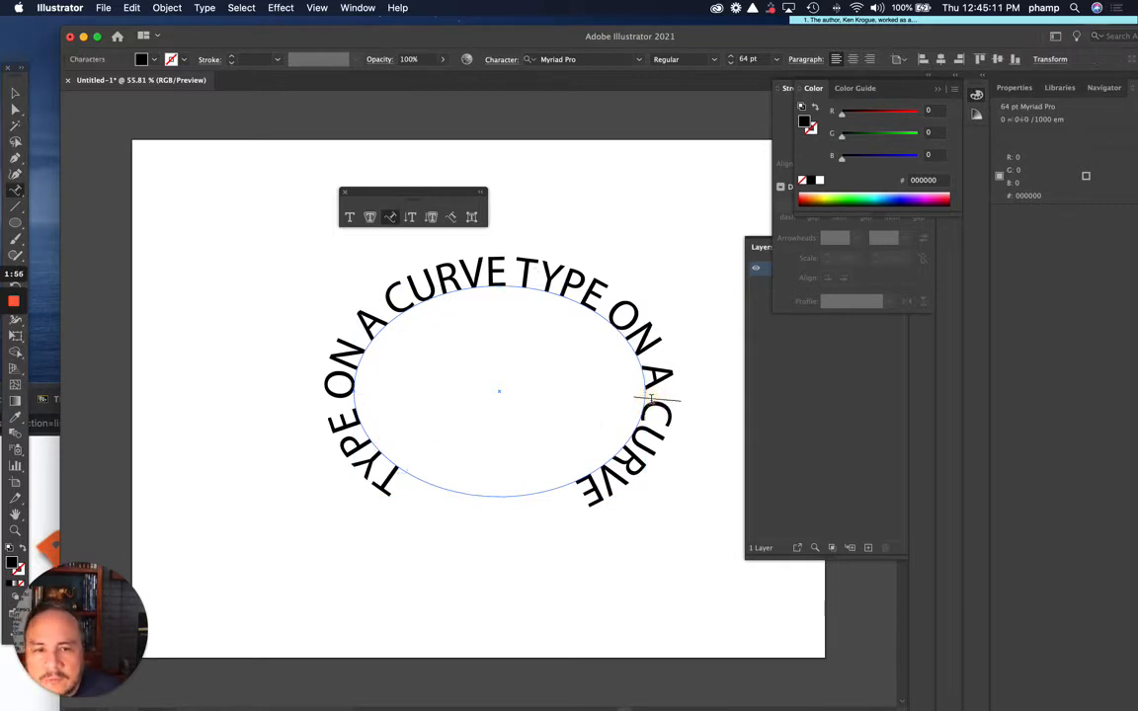
drag(649, 399, 583, 486)
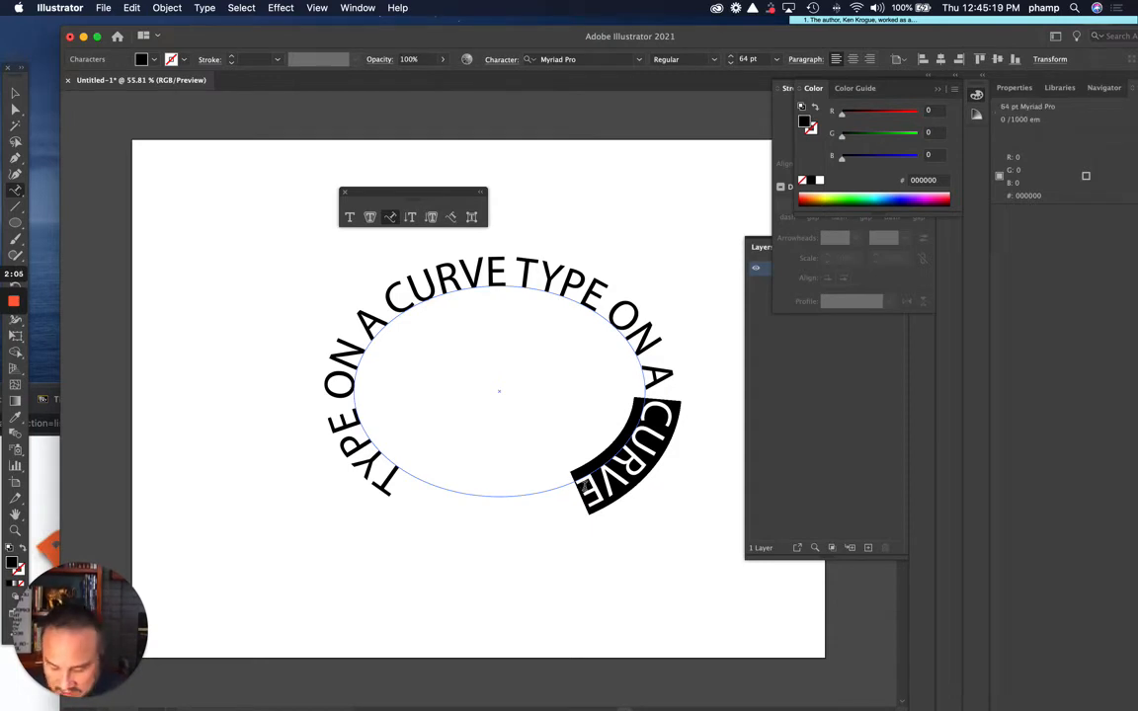
key(alt+Left)
key(alt+Left)
key(alt+Left)
key(alt+Left)
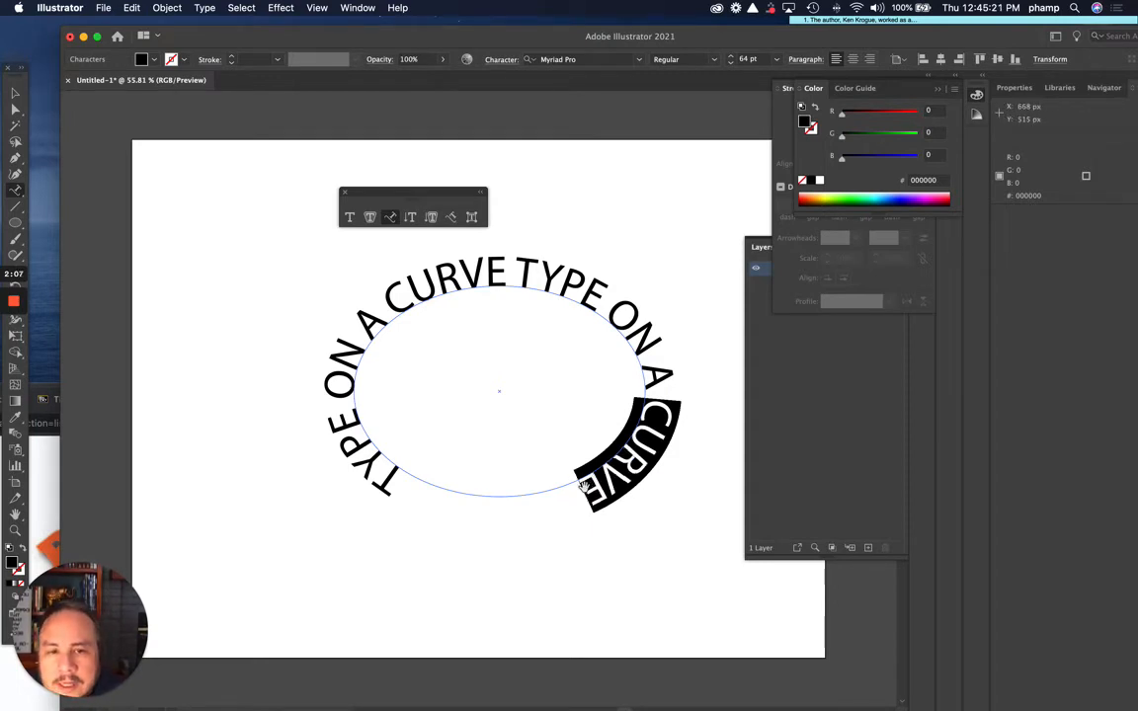
key(alt+Right)
key(alt+Right)
key(alt+Right)
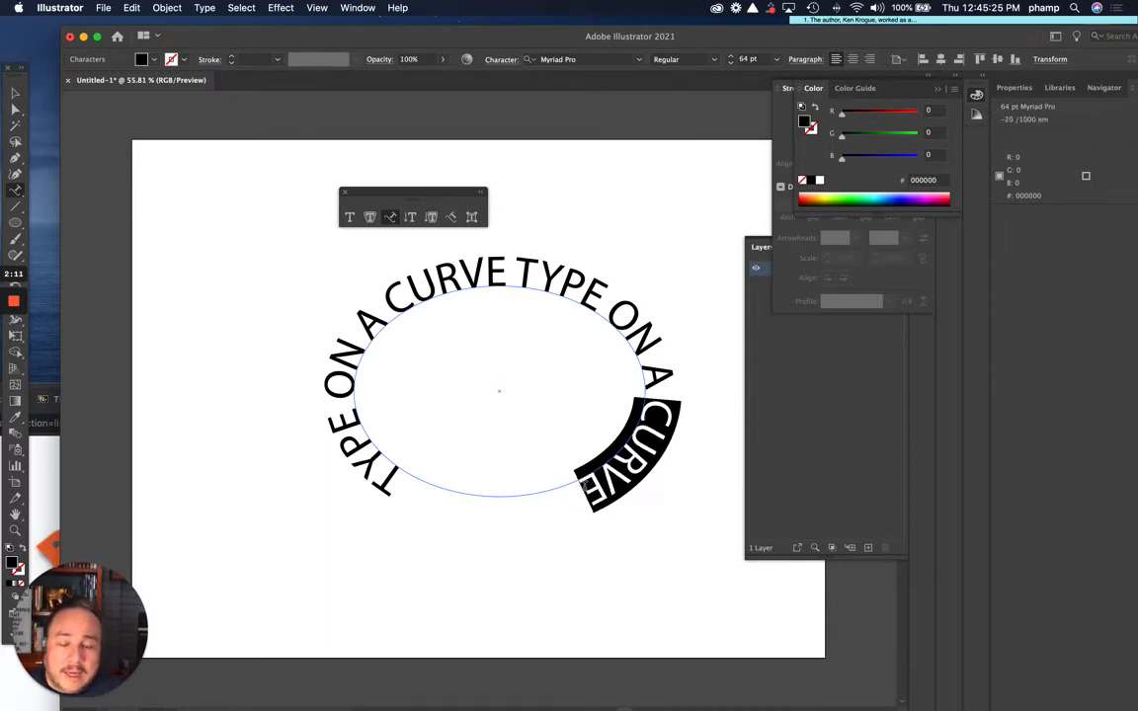
- Kern the U and R pair in the last word "CURVE" to -40
click(640, 449)
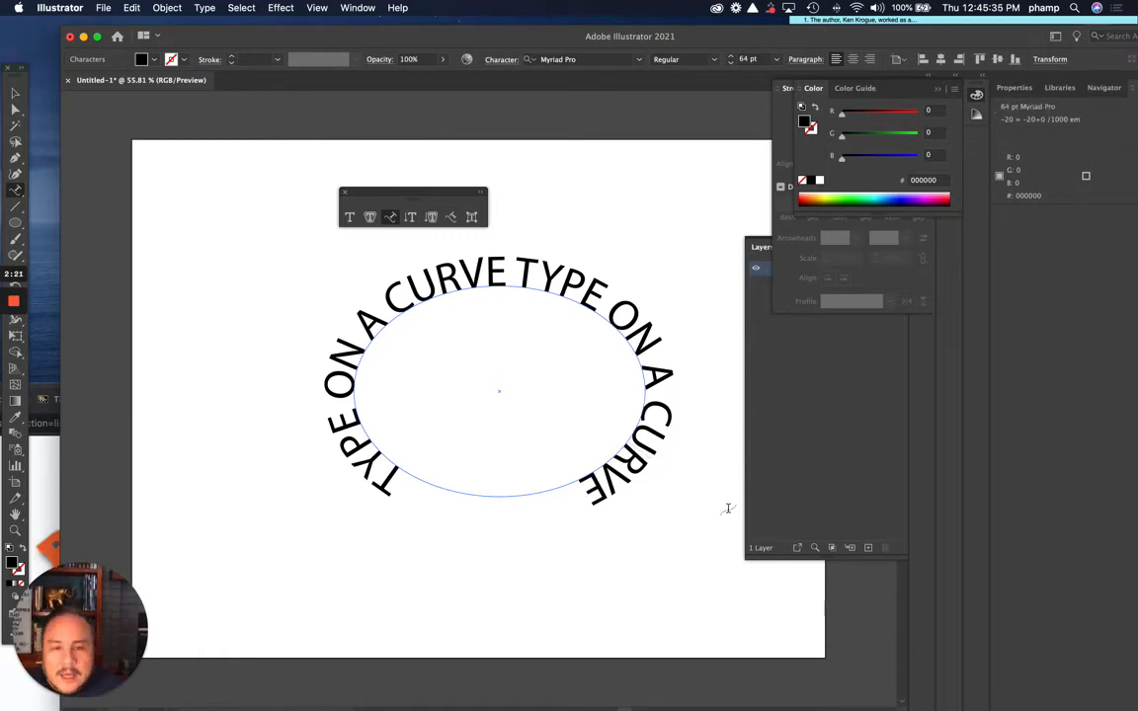
key(alt+Left)
key(alt+Left)
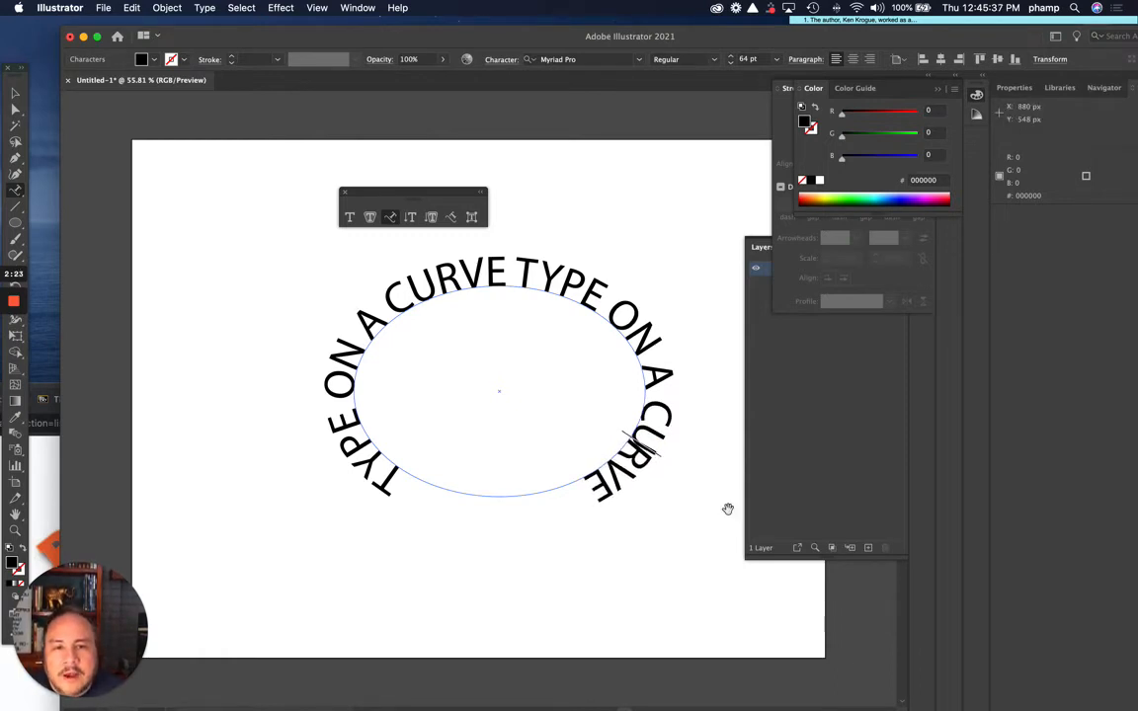
key(alt+Right)
key(alt+Right)
key(alt+Right)
key(alt+Right)
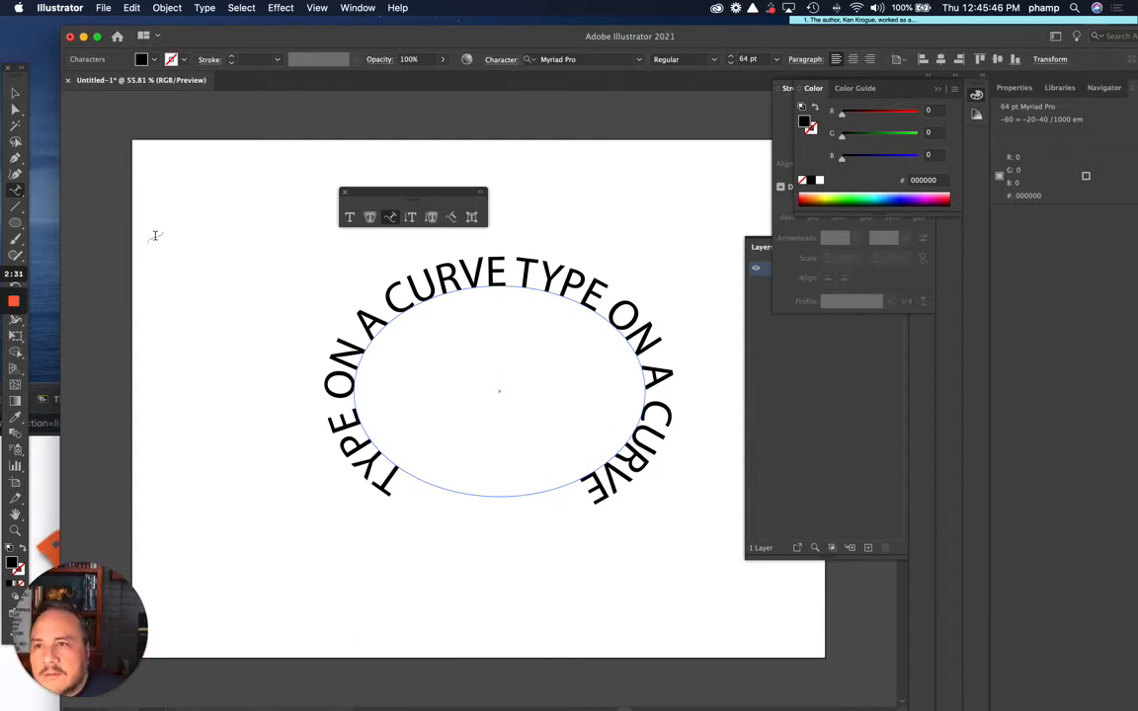
- Move the path text's end bracket close to its last letter, and flip the text to the inside of the ellipse
click(14, 92)
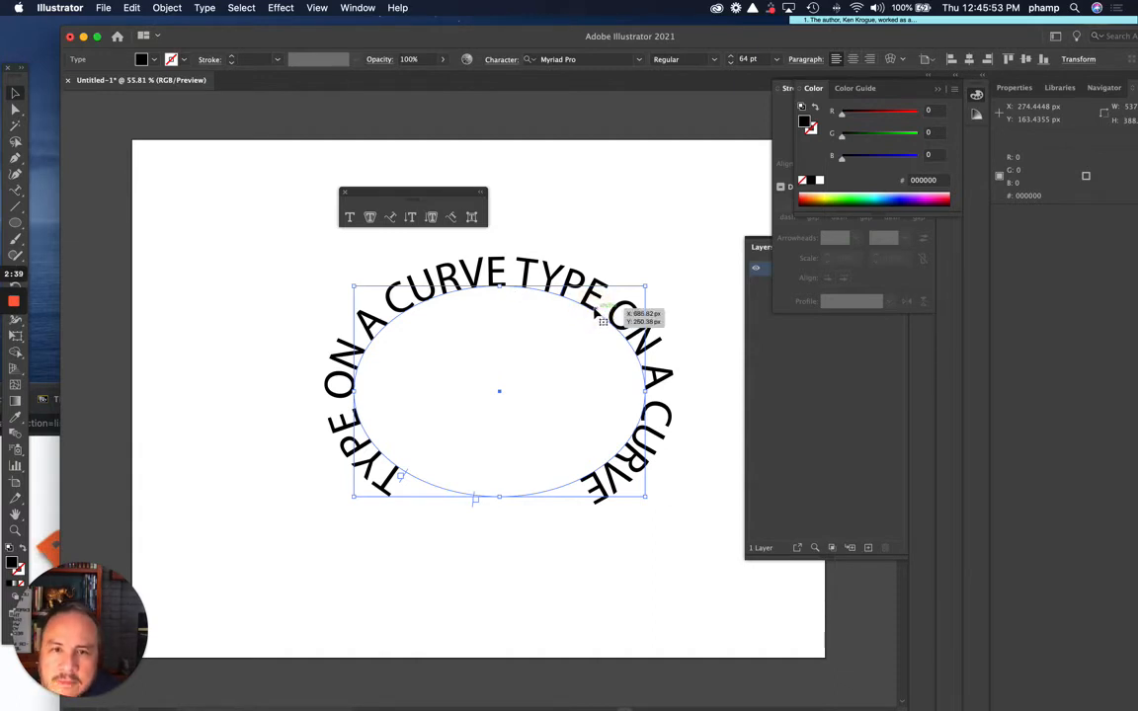
click(640, 533)
click(607, 492)
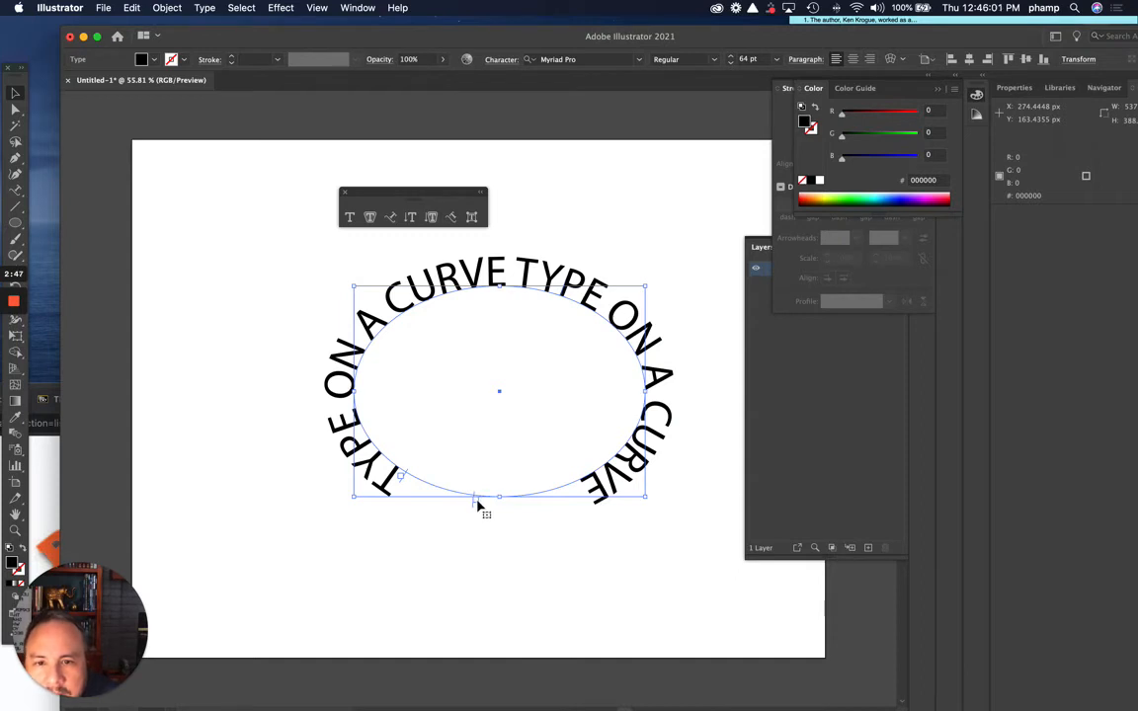
drag(474, 503, 571, 504)
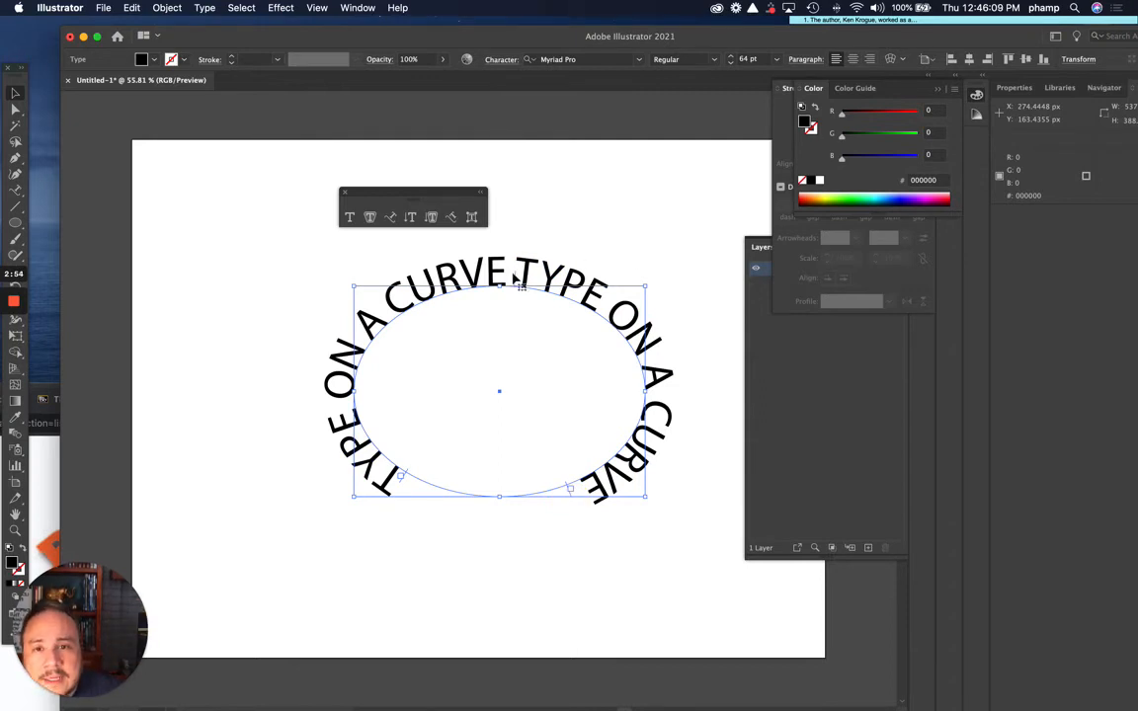
drag(513, 285, 505, 333)
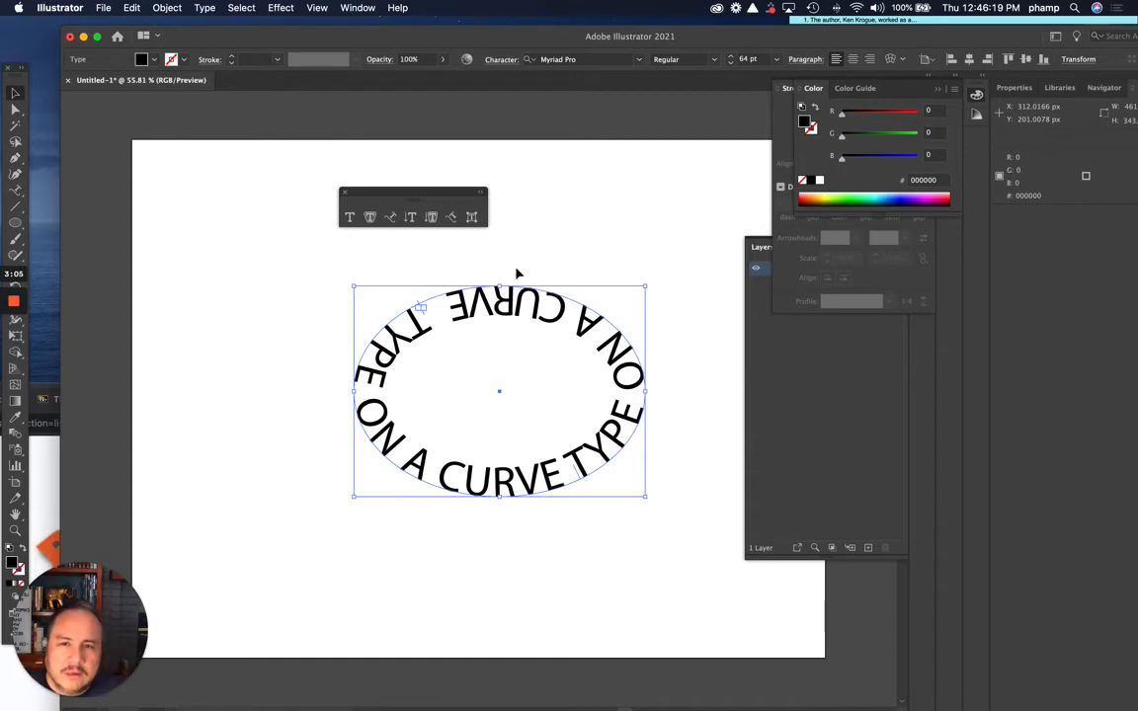
- Set the baseline shift of the second "TYPE ON A CURVE" phrase to -43 pt so it sits outside the ellipse
click(15, 189)
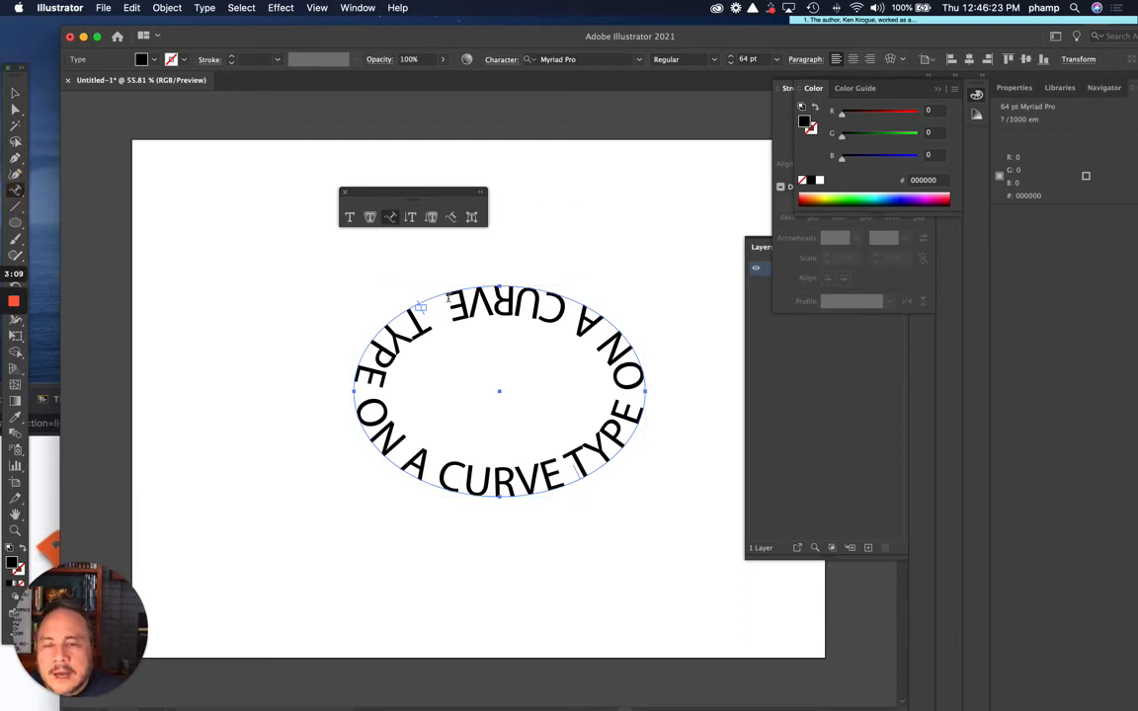
drag(453, 301, 604, 488)
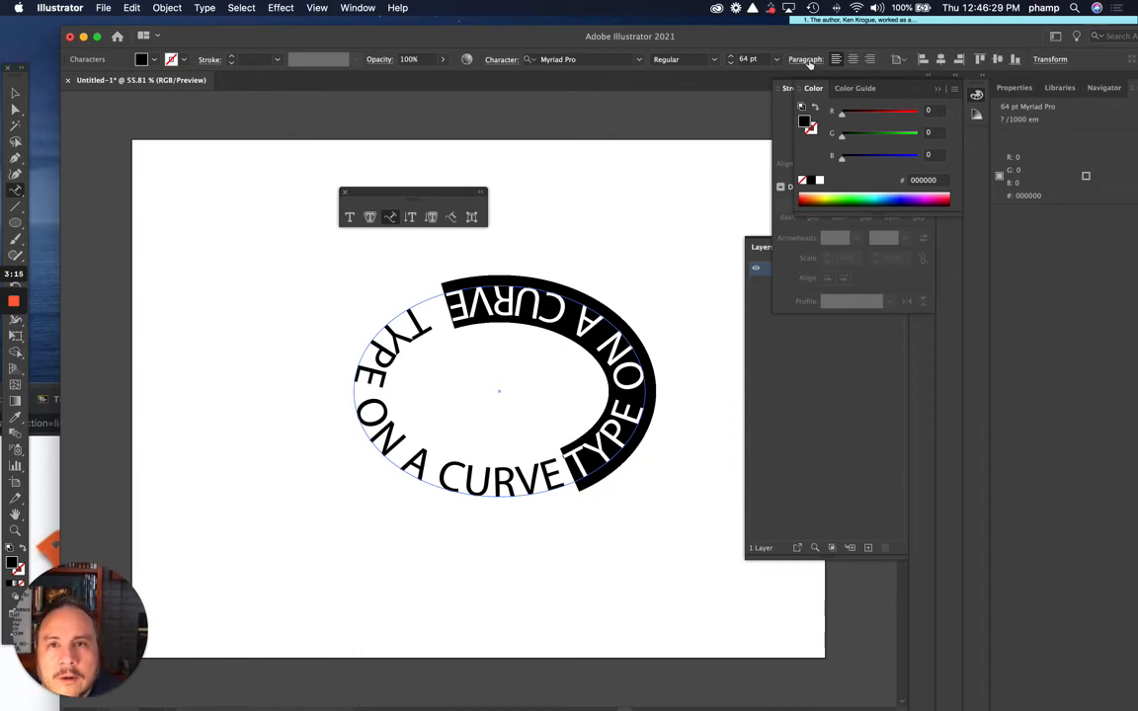
click(501, 61)
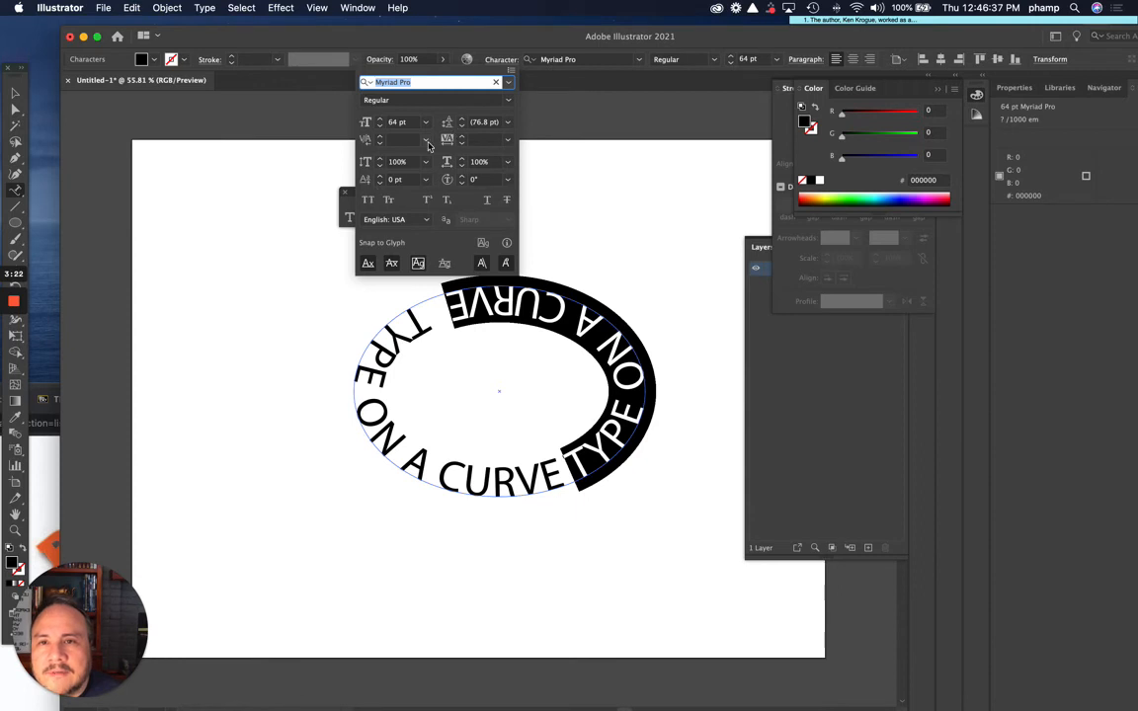
click(380, 184)
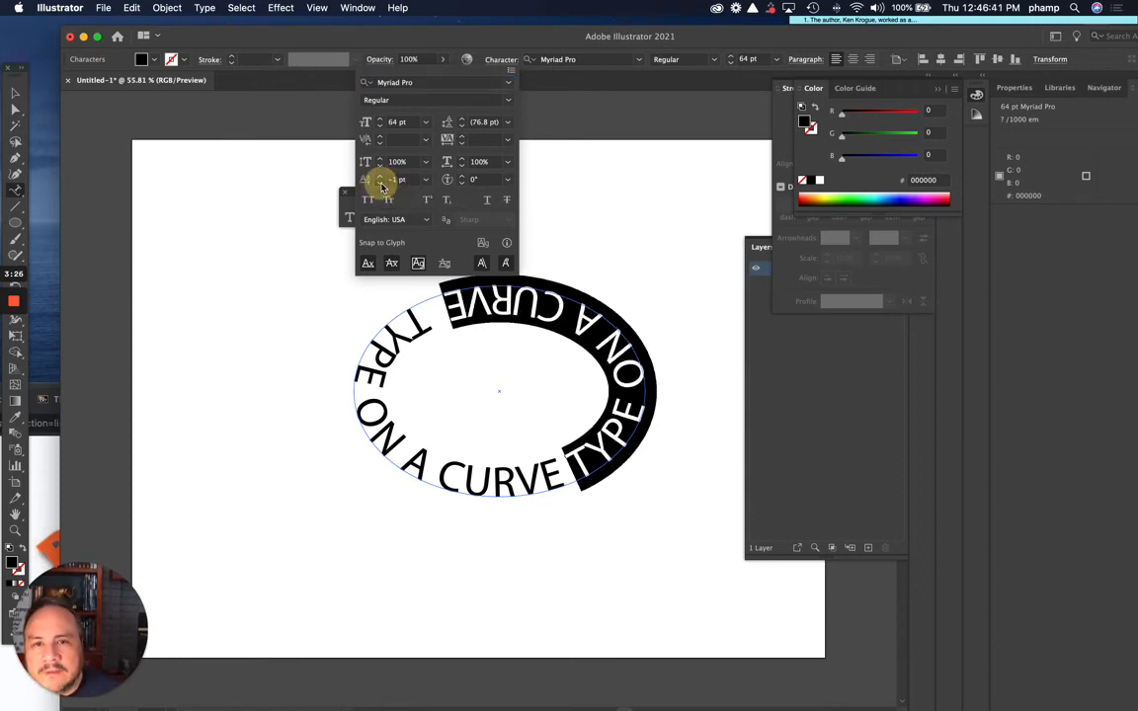
click(380, 184)
click(380, 184)
click(381, 183)
drag(380, 183, 381, 184)
click(380, 184)
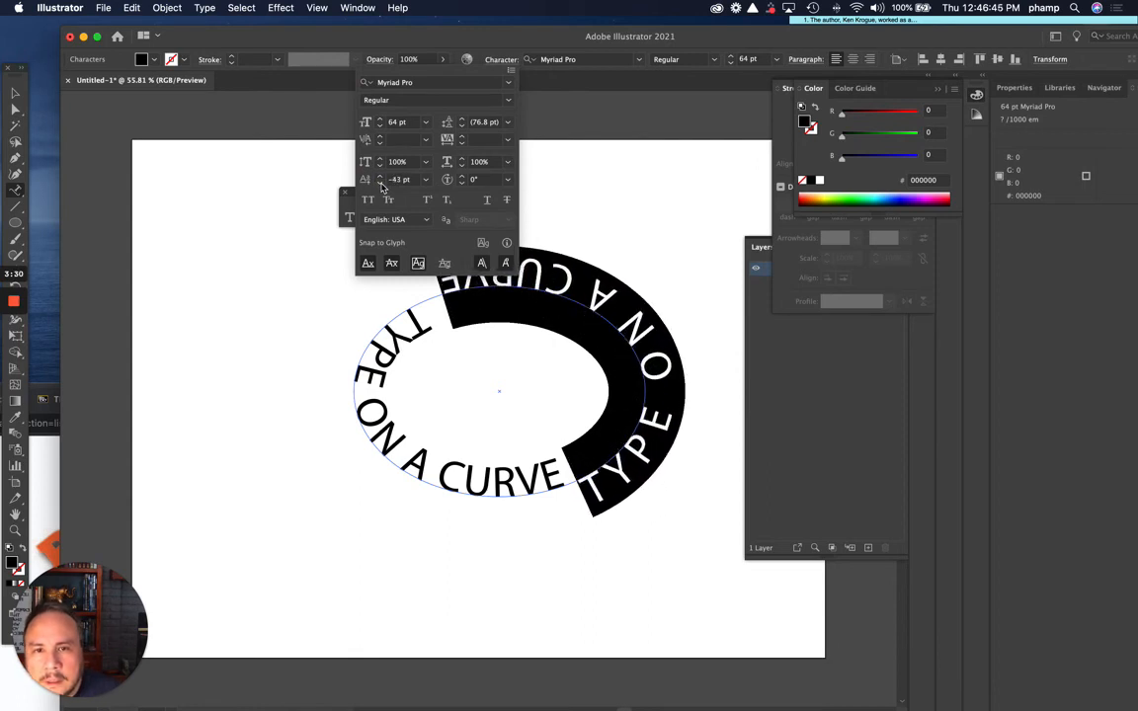
click(632, 187)
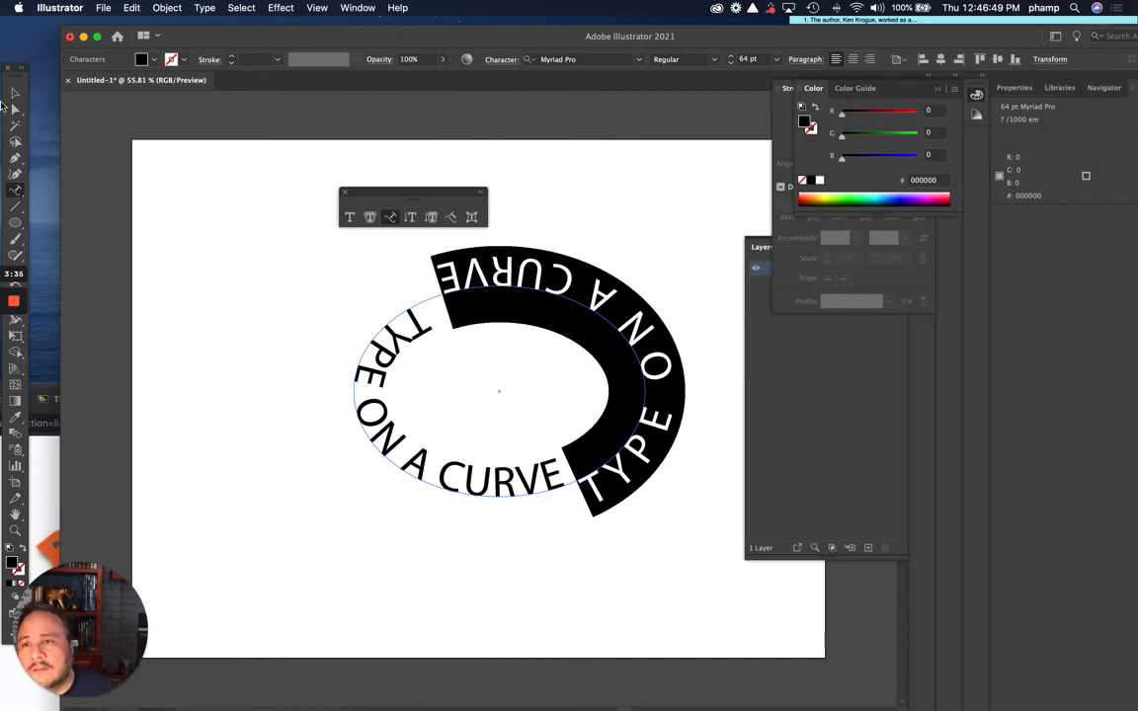
click(132, 148)
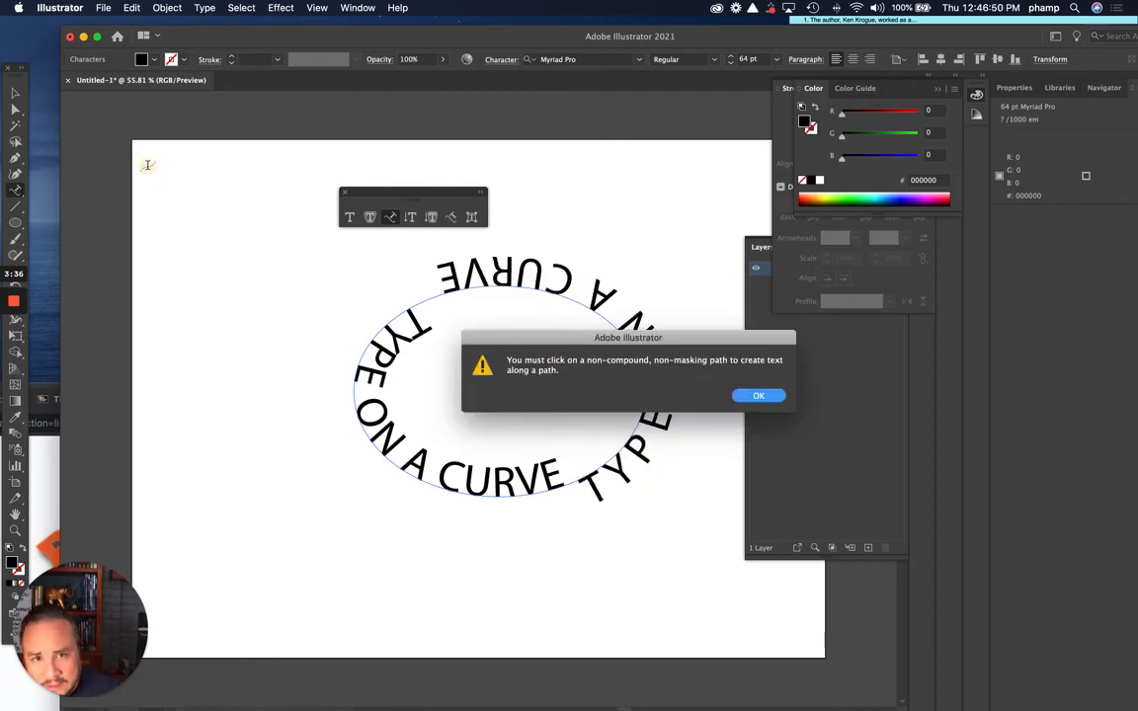
click(758, 395)
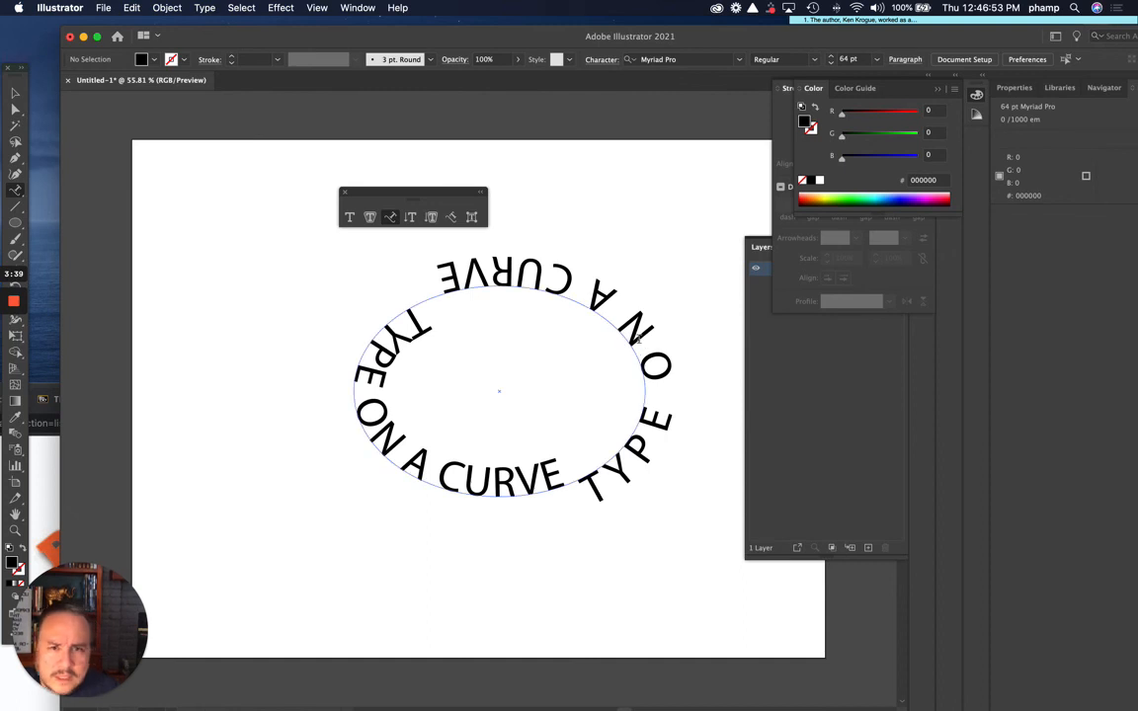
- Tighten the kerning between the O and N of the "ON" outside the ellipse
click(639, 336)
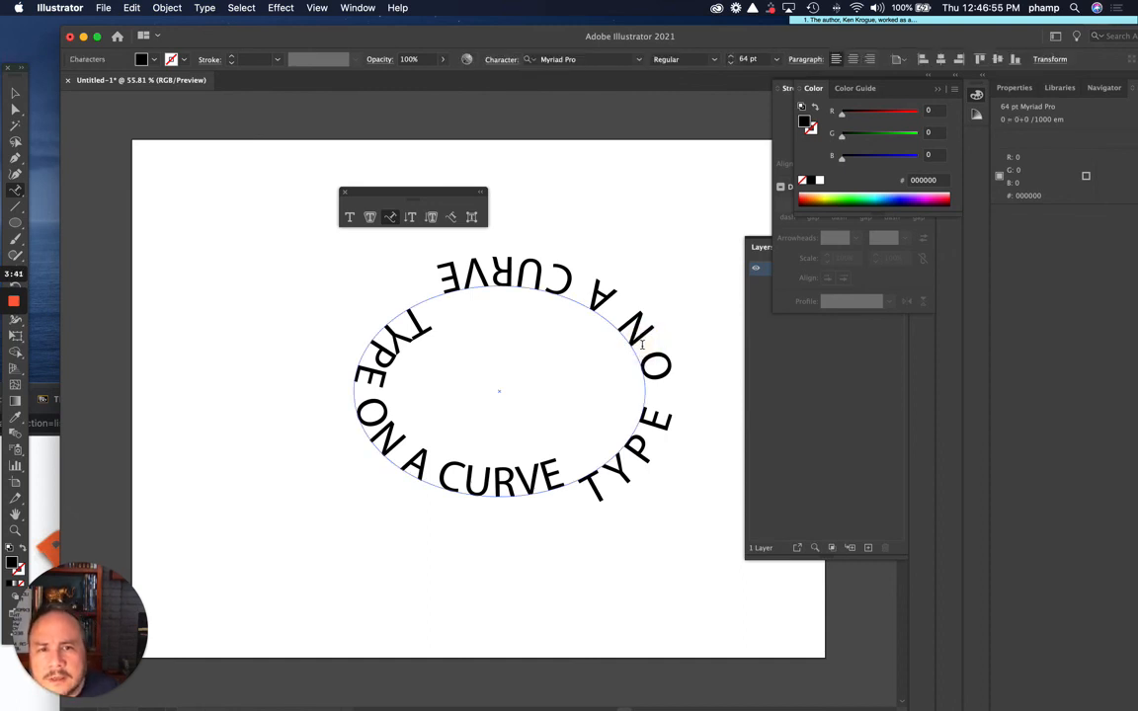
key(alt+Left)
key(alt+Left)
key(alt+Left)
key(alt+Left)
key(alt+Left)
key(alt+Left)
key(alt+Left)
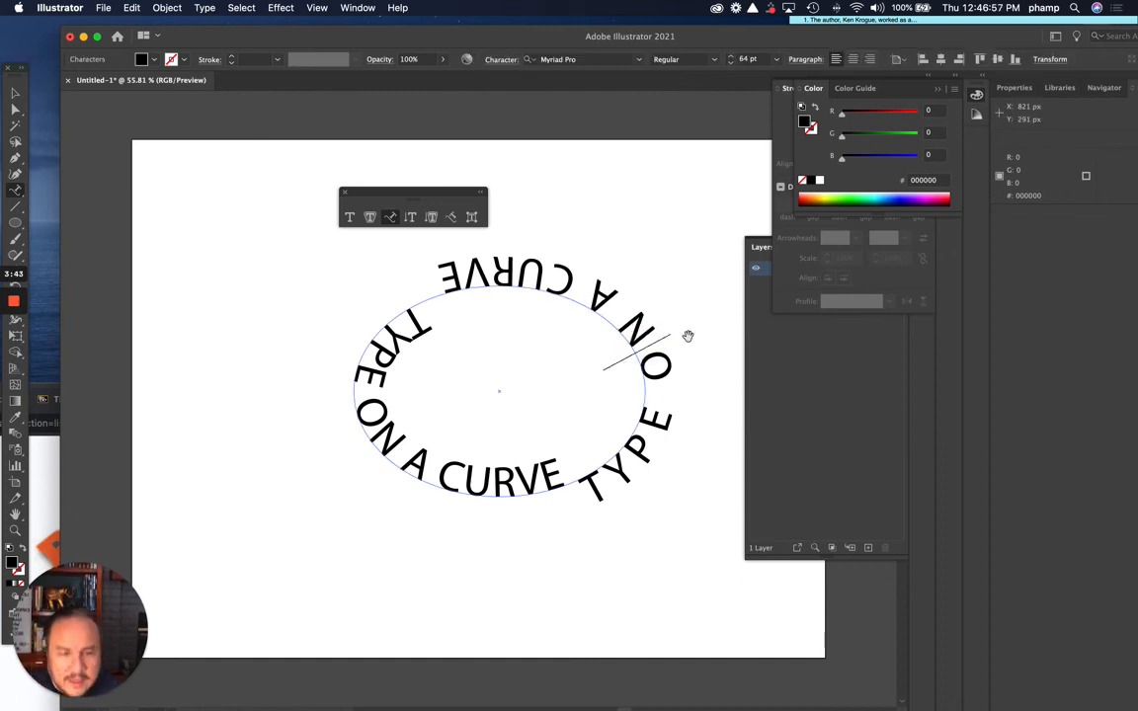
key(alt+Left)
key(alt+Left)
key(alt+Left)
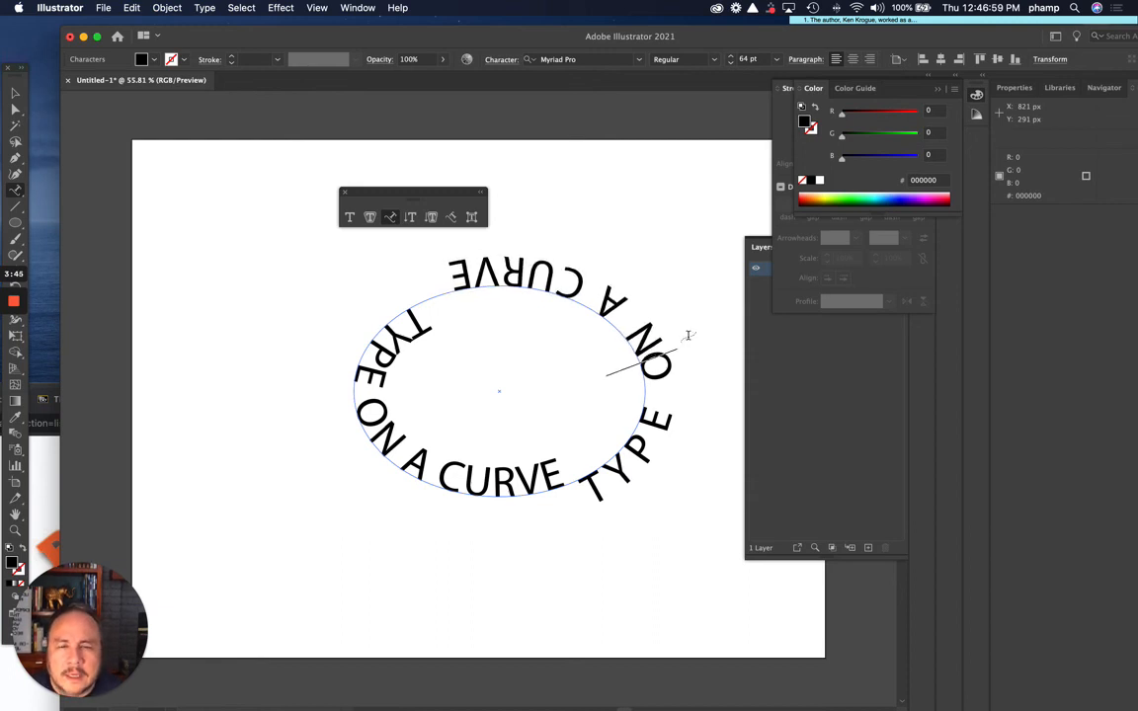